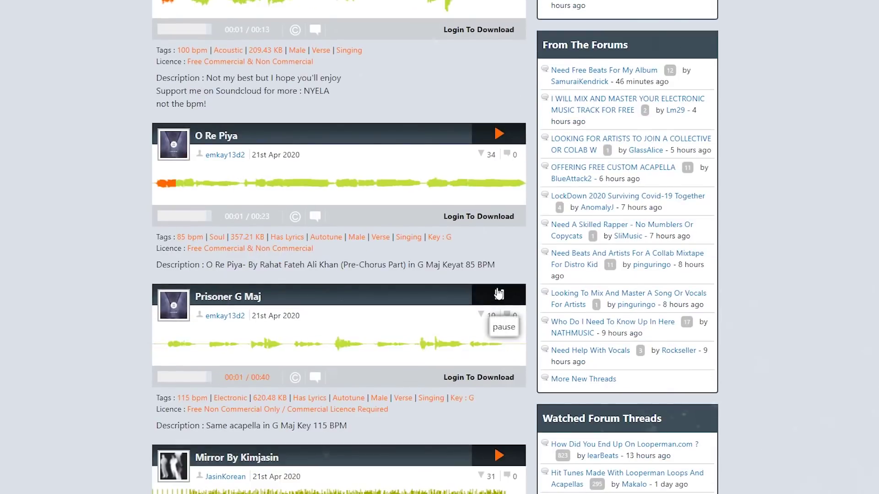
Step: Scroll down the Looperman acapella listings and preview several tracks, including Bad Face
scroll(501, 320, "down", 3)
left_click(499, 294)
scroll(499, 294, "down", 5)
left_click(500, 193)
scroll(320, 274, "down", 10)
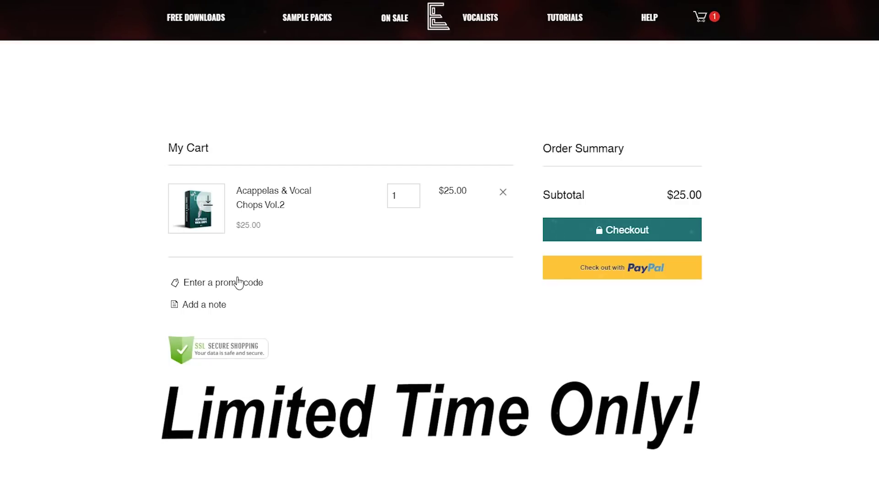
Step: Apply the YOUTUBE promo code to the Acappelas & Vocal Chops Vol.2 cart
left_click(238, 282)
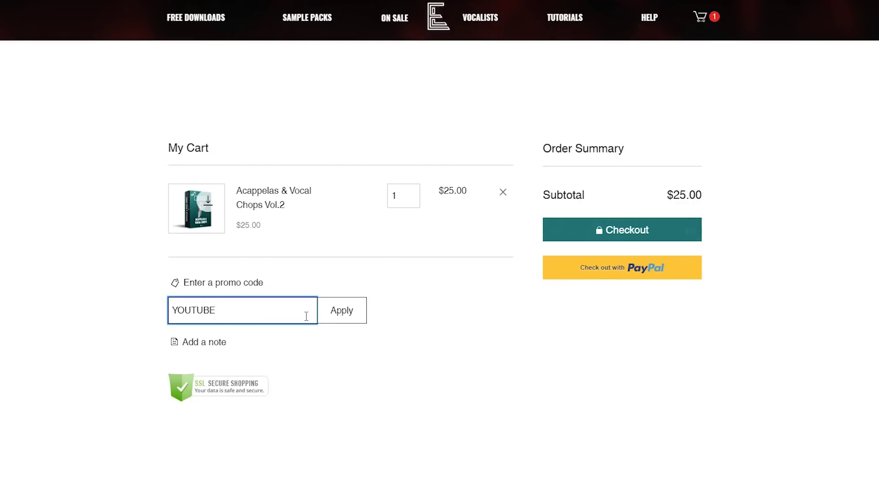
left_click(338, 314)
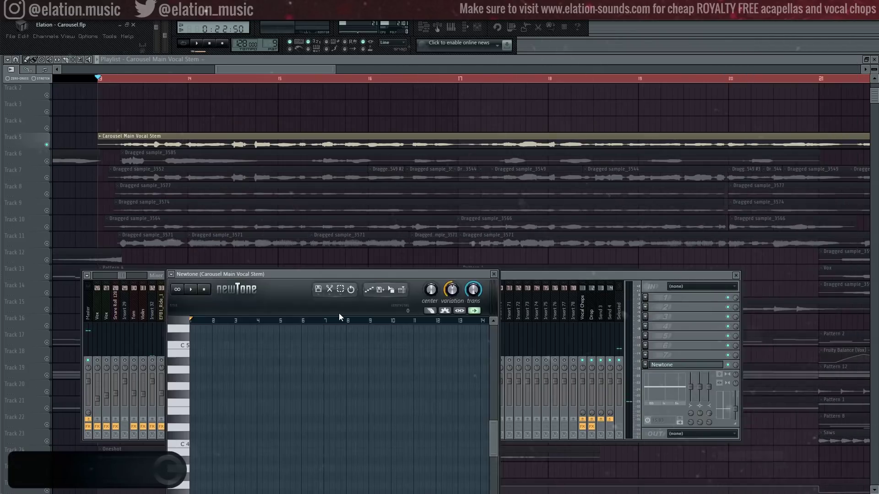
Step: Load the main vocal stem sample into Newtone for pitch analysis
left_click_drag(330, 274, 310, 146)
double_click(309, 138)
left_click_drag(577, 332, 423, 316)
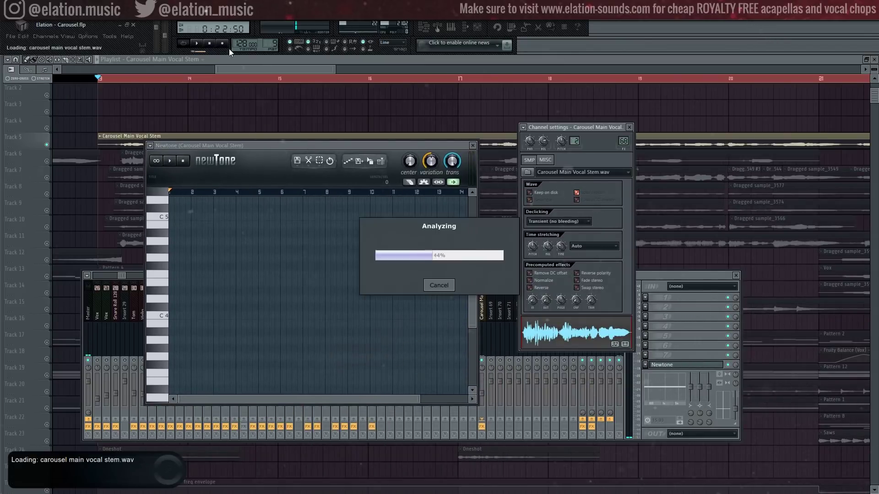
Step: Swap Newtone for Pitcher, then replace it with Waves Tune Real-Time
left_click(473, 145)
left_click(645, 365)
left_click(798, 44)
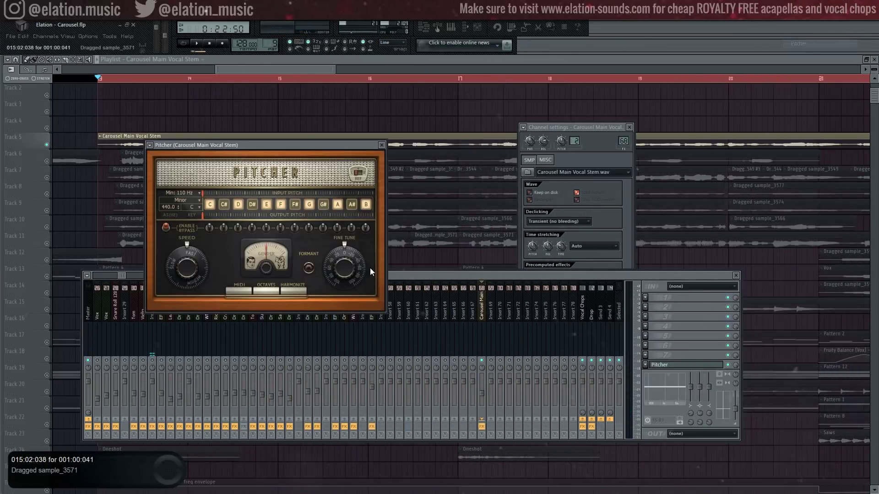
left_click(644, 365)
left_click(810, 181)
left_click_drag(247, 146, 256, 131)
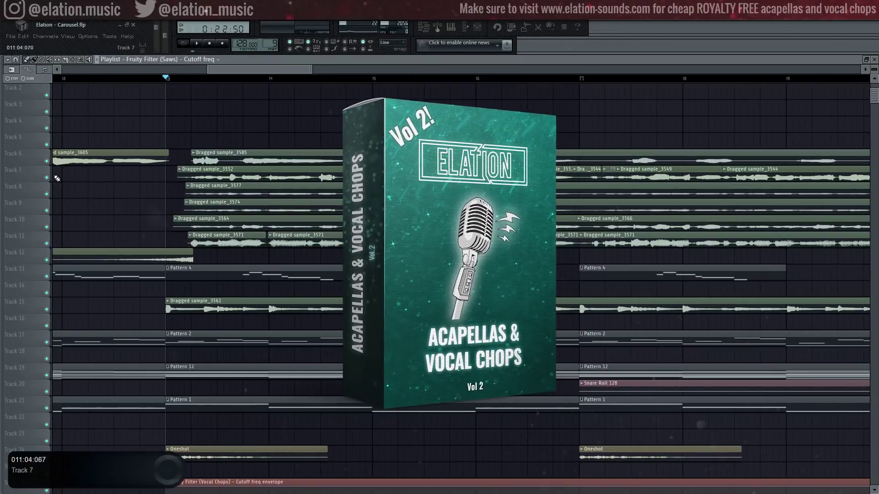
scroll(235, 81, "up", 2)
left_click_drag(267, 67, 280, 72)
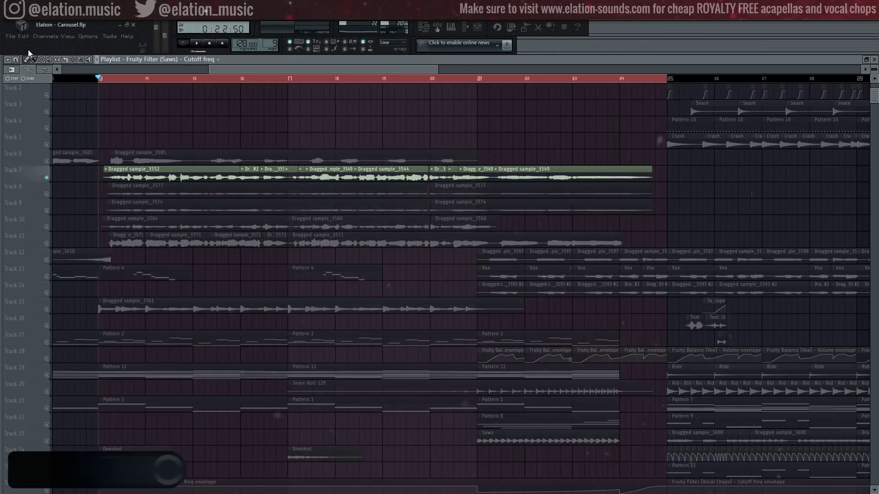
Step: Render bars 13–24 of the tuned vocal to Carousel Main Vocal Stem.wav
left_click(10, 36)
mouse_move(55, 112)
left_click(128, 121)
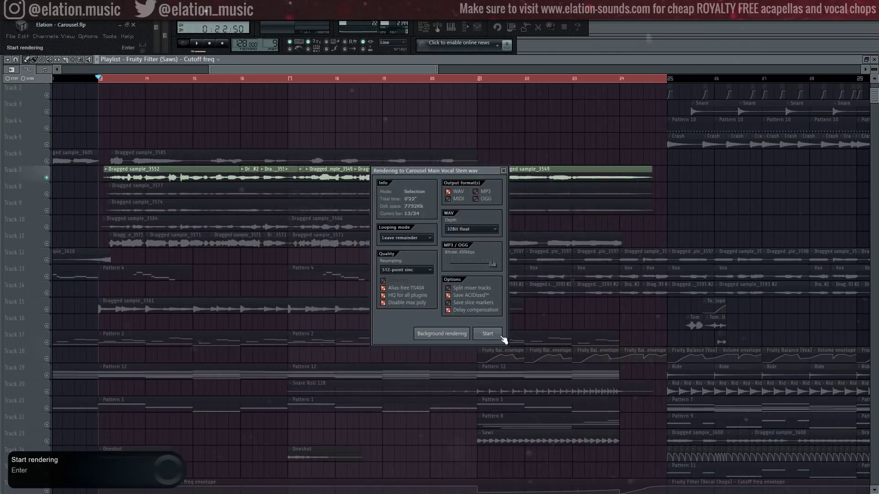
left_click(498, 334)
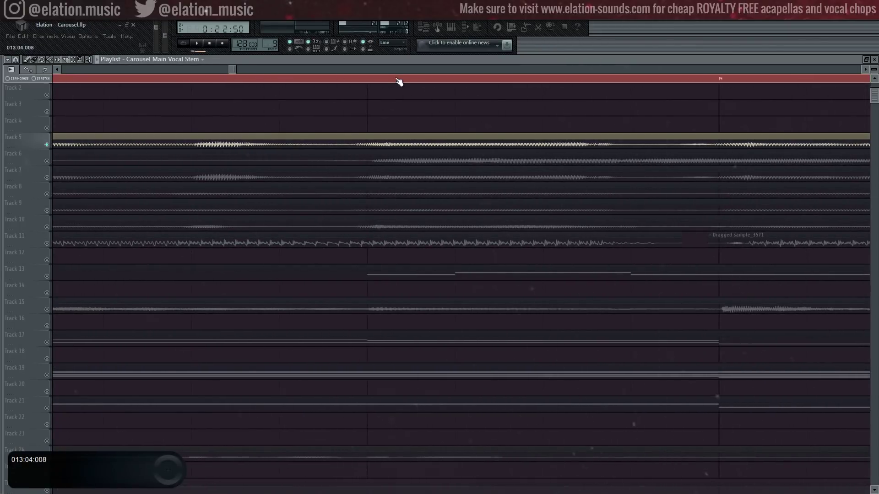
Step: Play back the vocal section and bring up the mixer with F9
scroll(399, 81, "down", 4)
key("space")
key("F9")
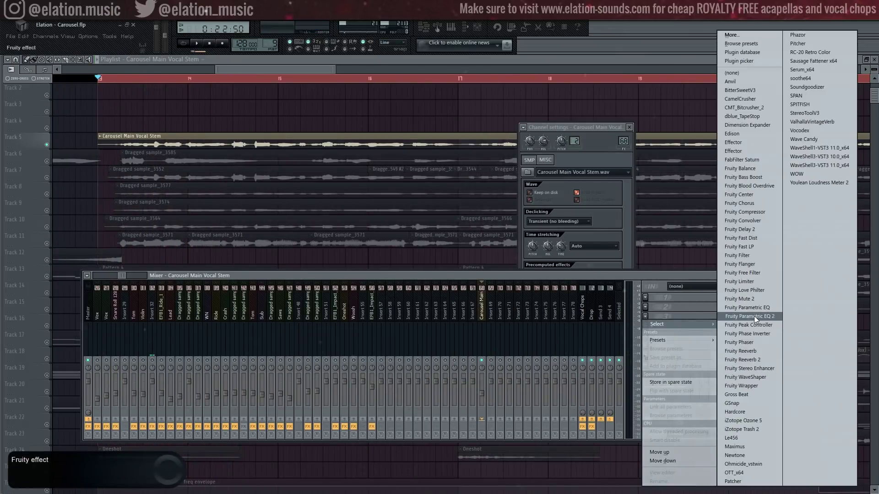
Step: Add Fruity Parametric EQ 2 with the '140hz - Cut' preset, lowering the high-pass to about 116 Hz
left_click(754, 316)
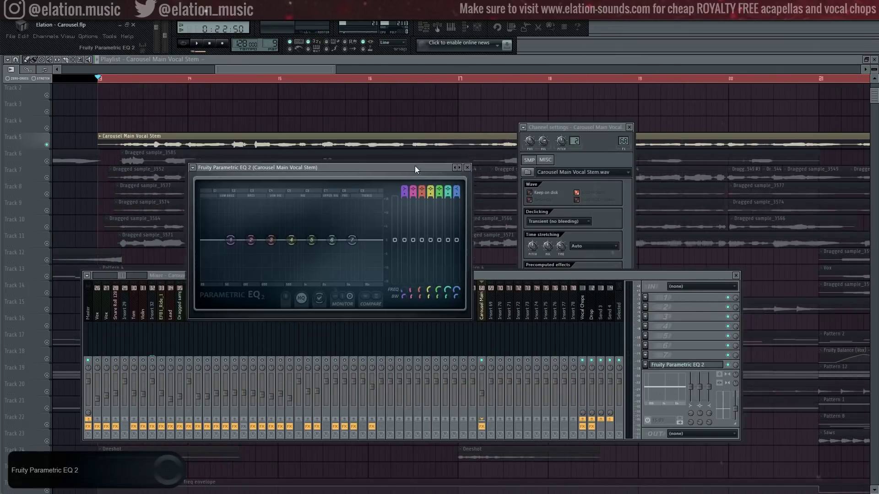
left_click_drag(415, 166, 423, 177)
right_click(468, 179)
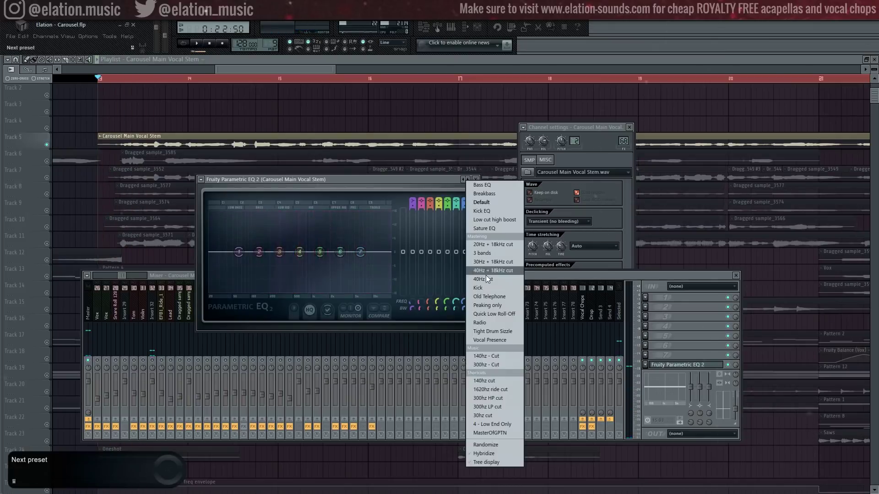
left_click(492, 357)
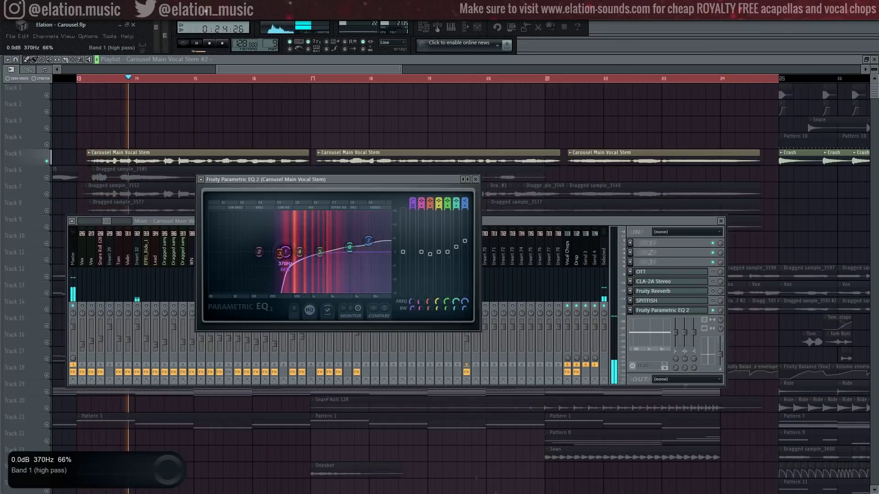
mouse_move(285, 251)
left_mouse_down()
mouse_move(254, 251)
mouse_move(269, 252)
left_mouse_up()
key("space")
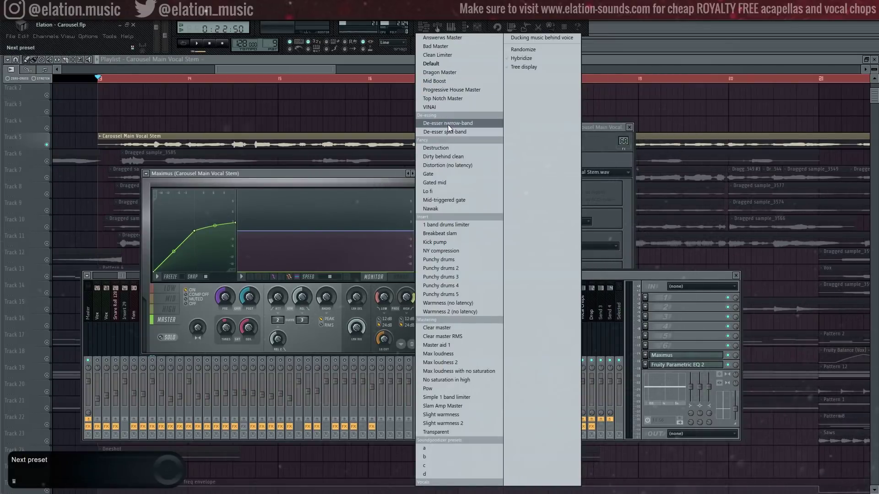
Step: Replace Maximus's De-esser narrow-band preset with SPITFISH and turn its Listen mode off
left_click(447, 124)
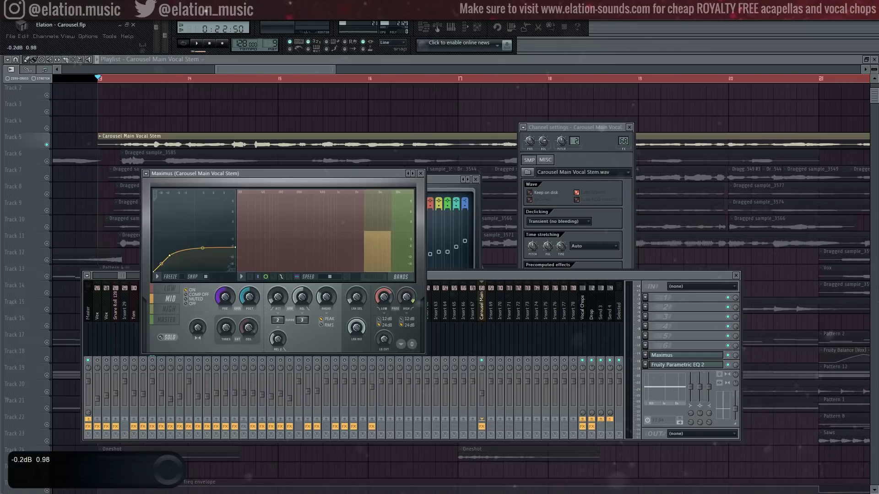
left_click(646, 355)
left_click(820, 105)
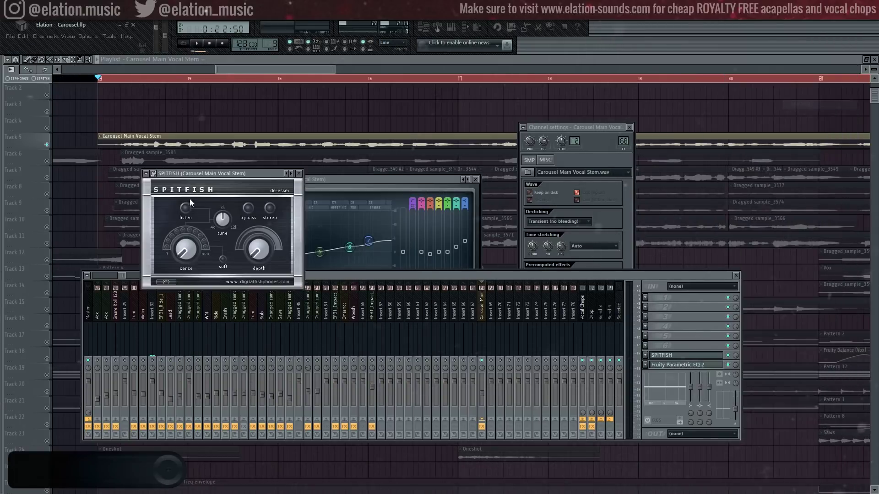
left_click_drag(221, 174, 271, 180)
key("space")
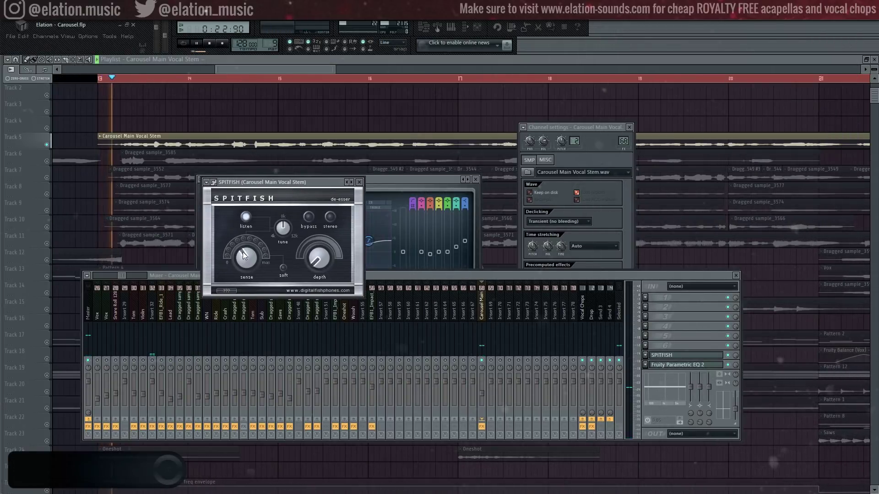
left_click(245, 217)
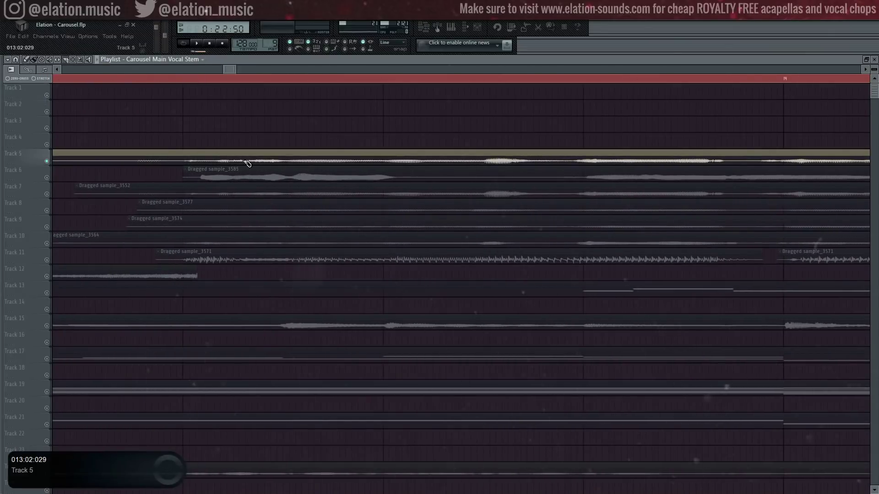
Step: Make the Track 5 vocal clip unique as Stem #2 and add a compressor to effect slot 4
left_click(246, 153)
left_click(263, 202)
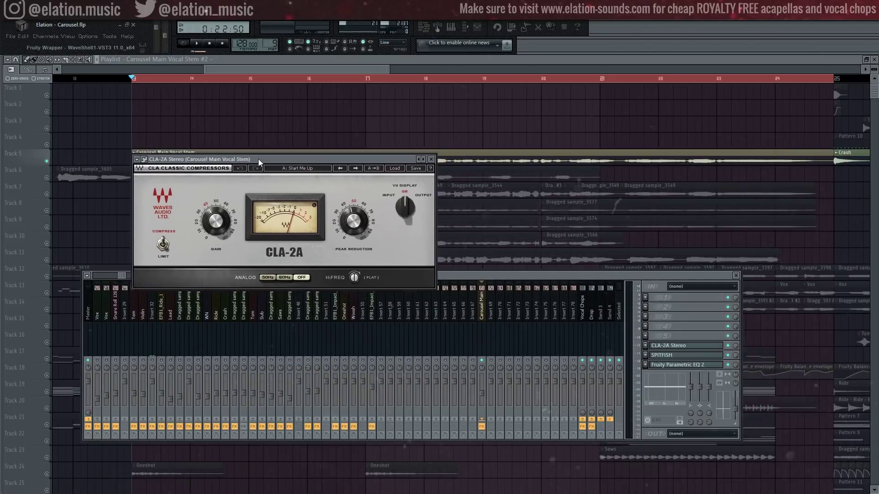
left_click_drag(258, 159, 238, 154)
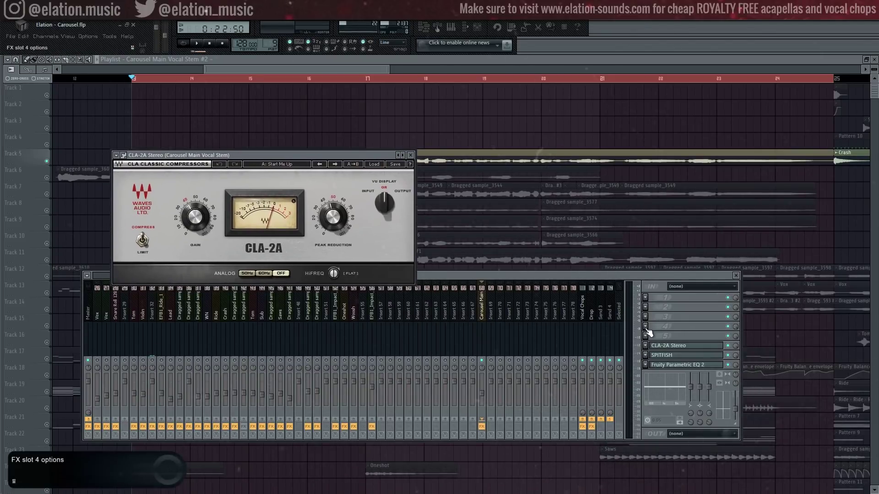
left_click(647, 329)
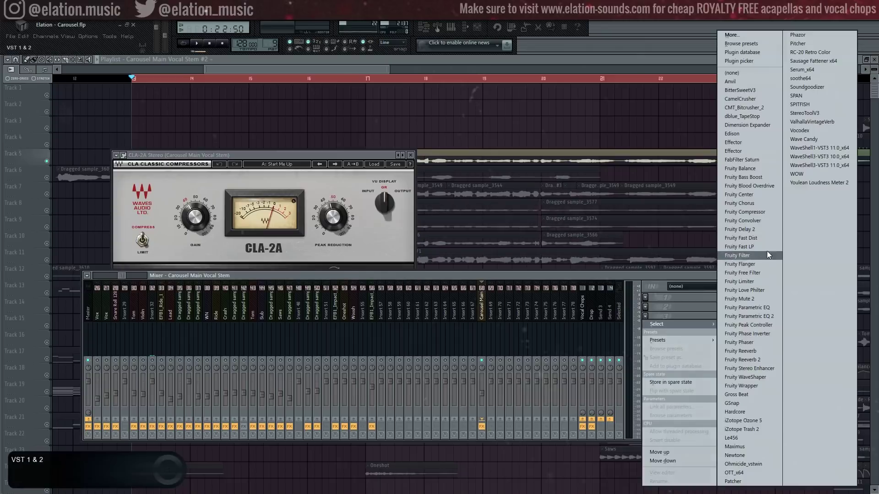
left_click(761, 219)
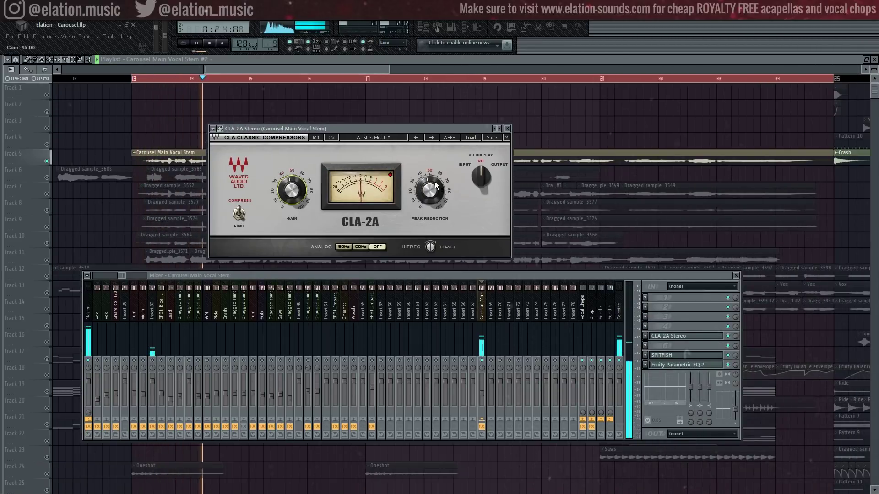
Step: Set CLA-2A peak reduction to about 54.56 and gain to about 46.28
left_click_drag(436, 185, 436, 183)
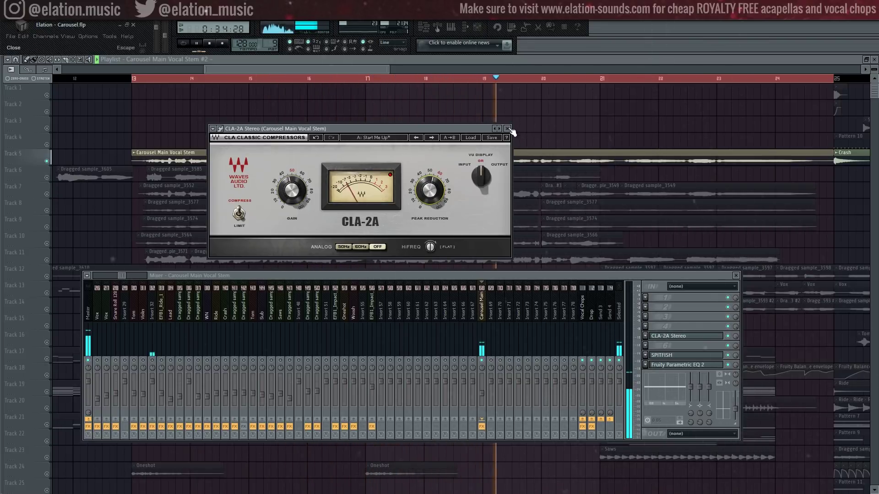
left_click_drag(276, 210, 276, 205)
left_click_drag(411, 191, 411, 195)
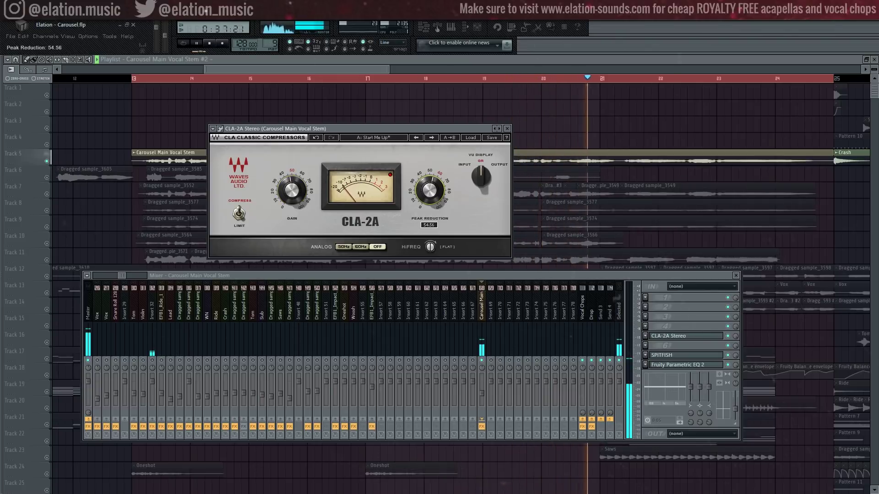
left_click_drag(291, 190, 291, 192)
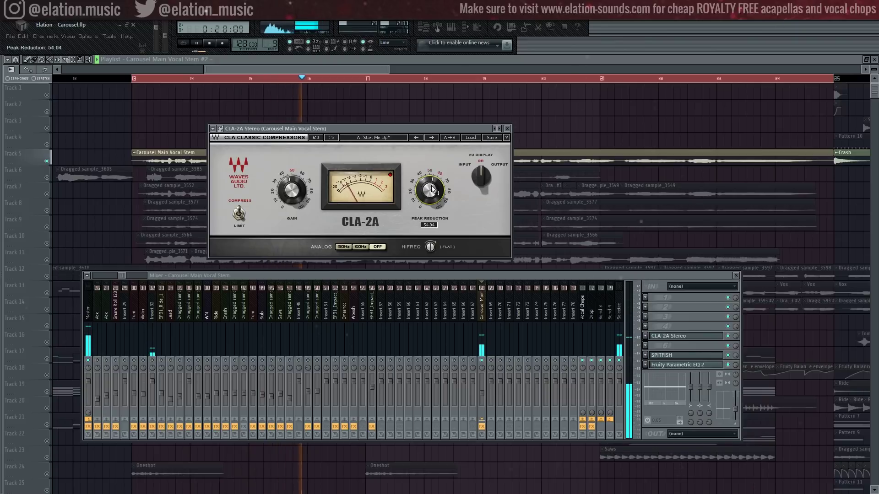
left_click(507, 129)
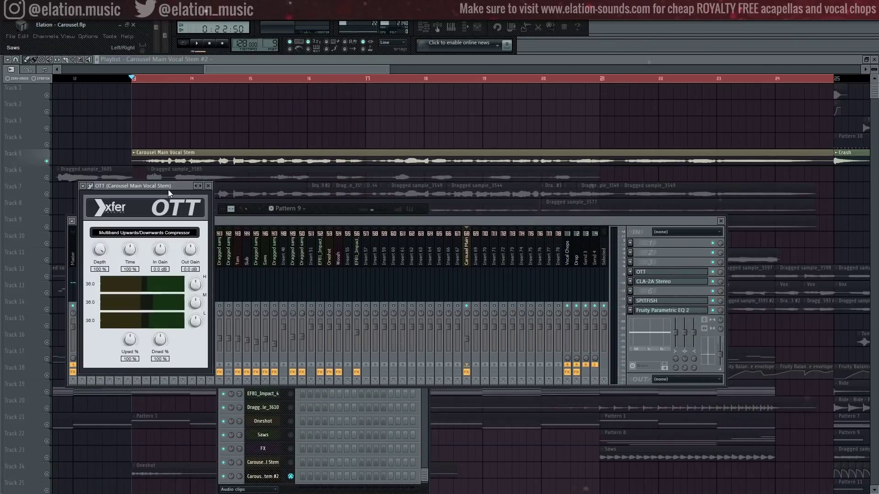
Step: Lower OTT's low-band threshold to 38% on the main vocal and play it back
left_click_drag(169, 192, 231, 188)
left_click_drag(223, 320, 192, 323)
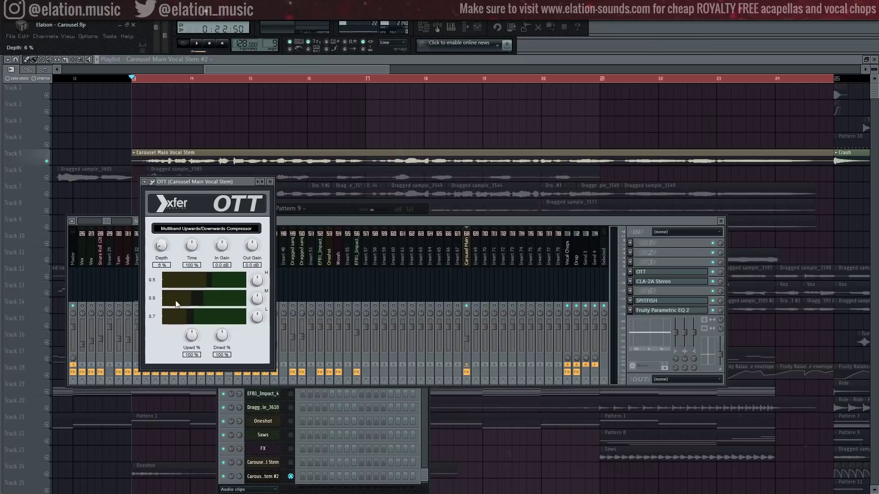
key("space")
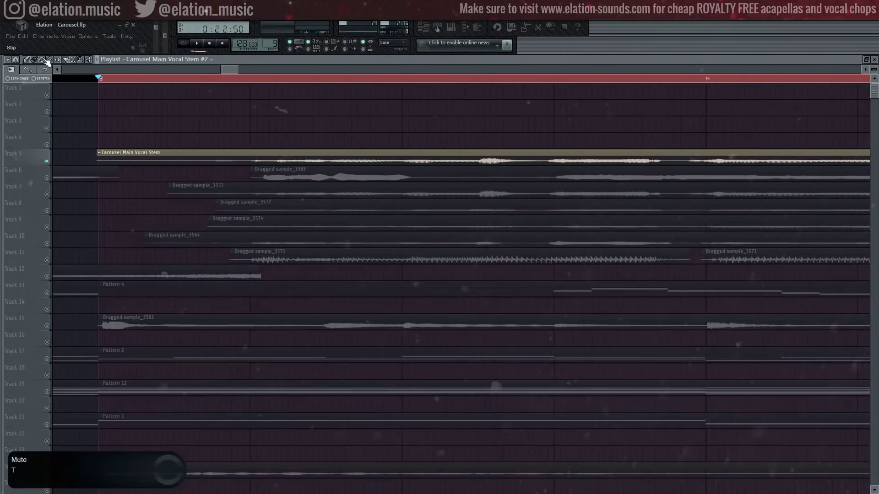
left_click(16, 59)
key("Escape")
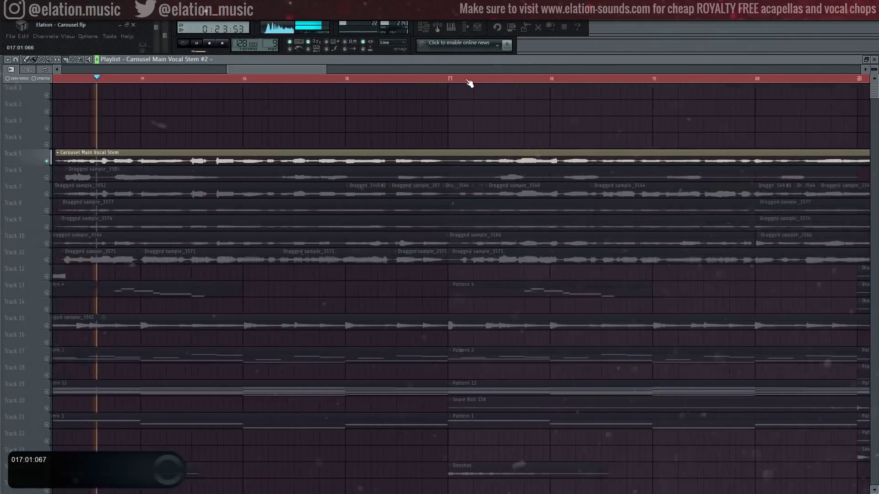
scroll(419, 143, "down", 3)
Step: Raise the Fruity Reeverb mix on the main vocal and play it to hear the reverb
scroll(514, 83, "up", 4)
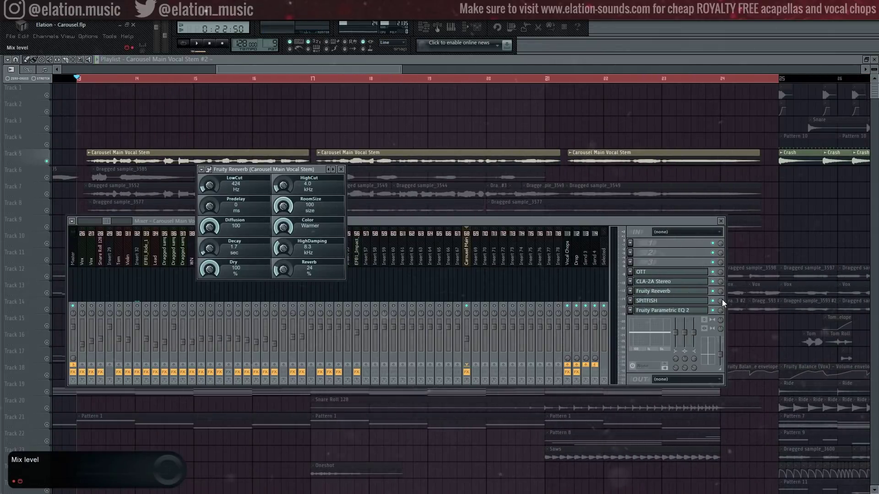
left_click(599, 303)
key("space")
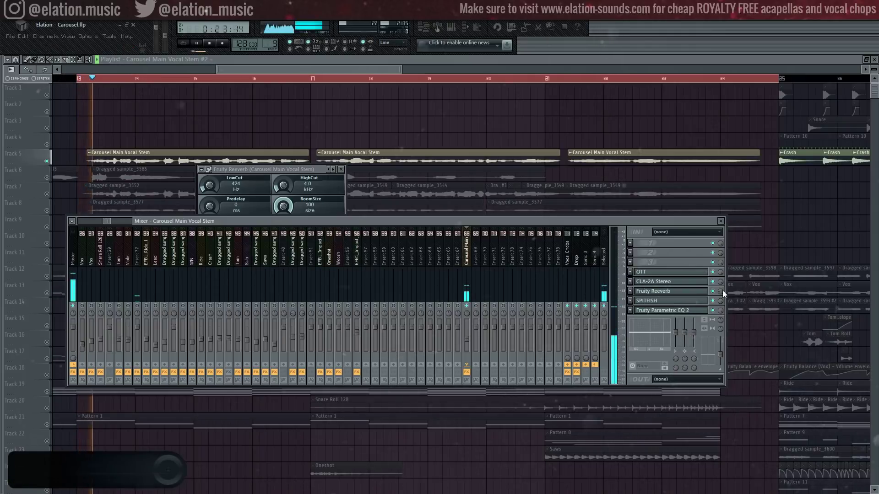
Step: Load H-Delay with PING PONG enabled and switch on the Fruity Parametric EQ 2 slot
scroll(722, 293, "up", 10)
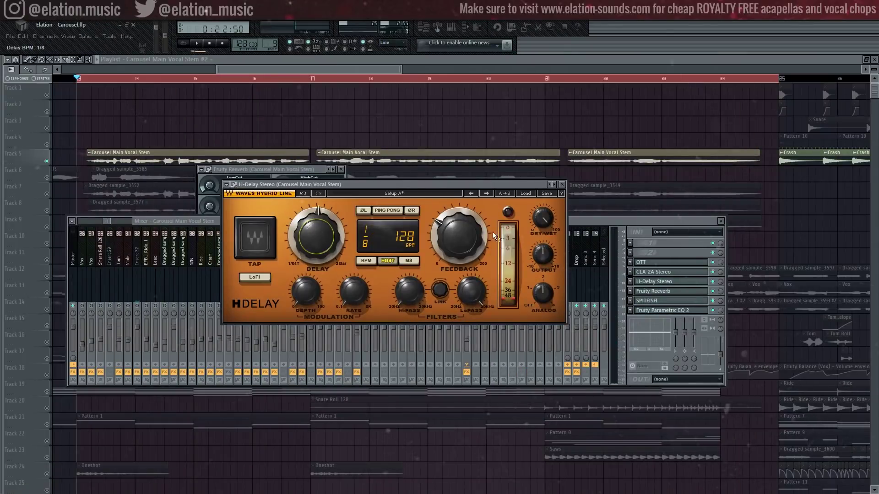
left_click_drag(347, 185, 333, 177)
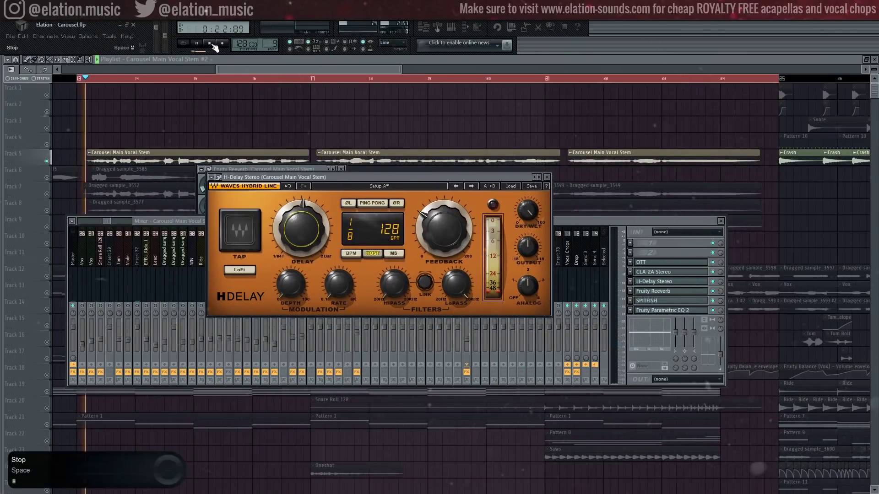
left_click(372, 203)
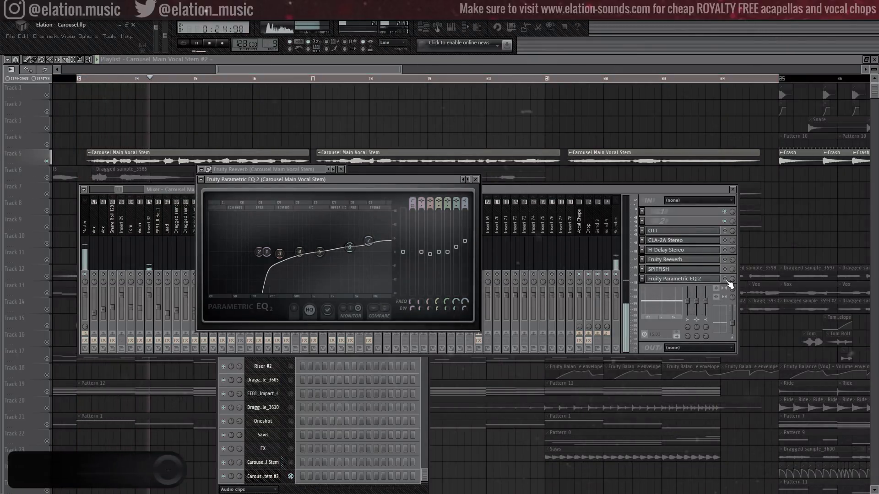
left_click(724, 279)
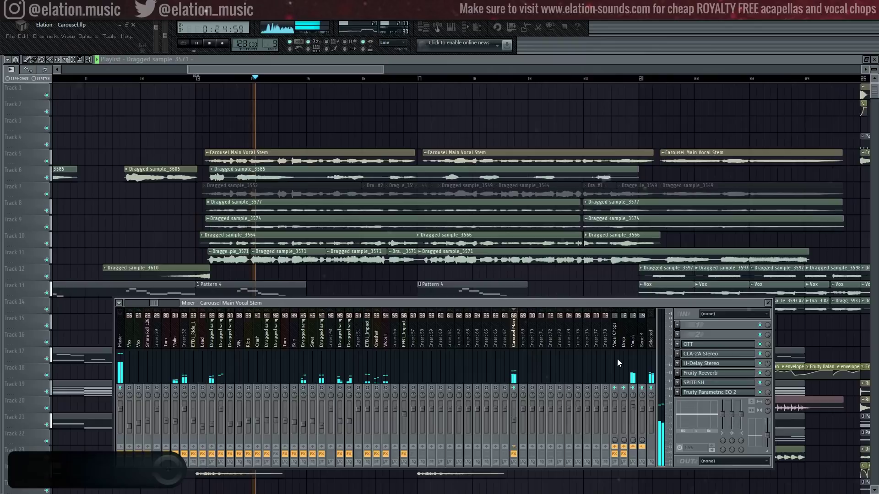
Step: Add Fruity Fast Dist to an empty FX slot on the Dragged sample_3583 vocal
key("space")
left_click(678, 335)
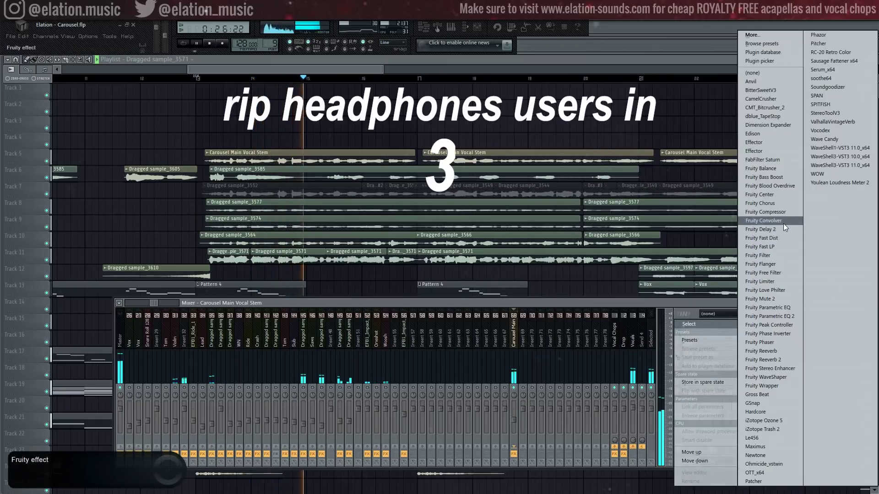
left_click(767, 238)
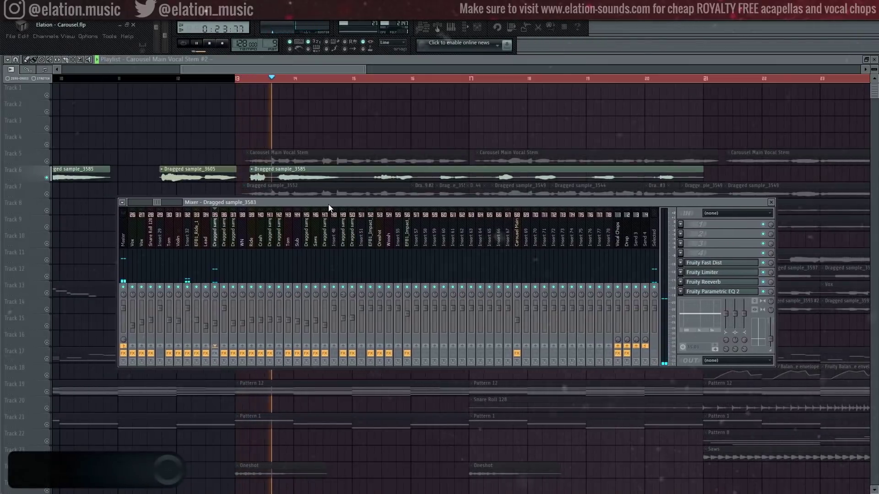
Step: Audition the Dragged sample_3583 vocal while adjusting its Fruity Reeverb and Fast Dist
left_click_drag(328, 204, 331, 204)
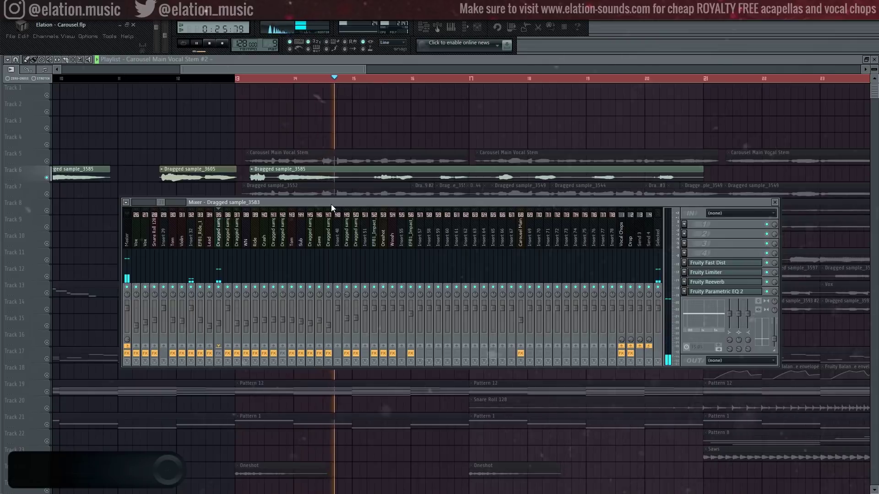
left_click(741, 292)
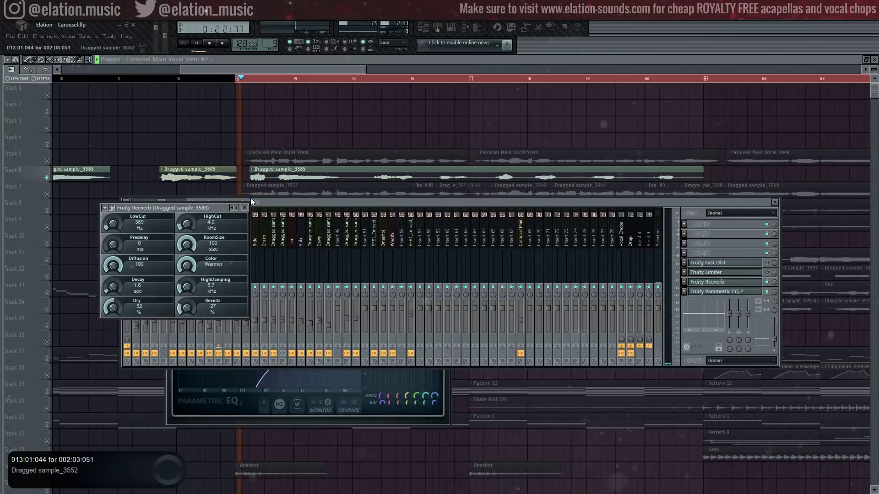
key("space")
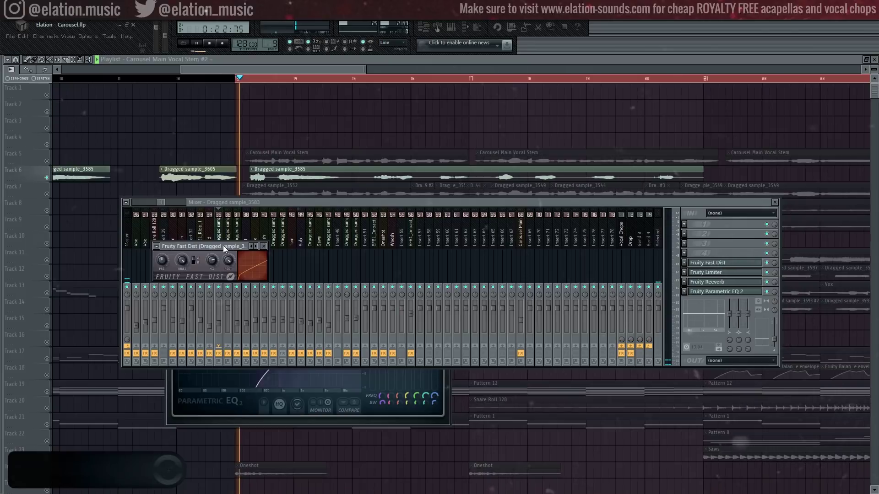
key("space")
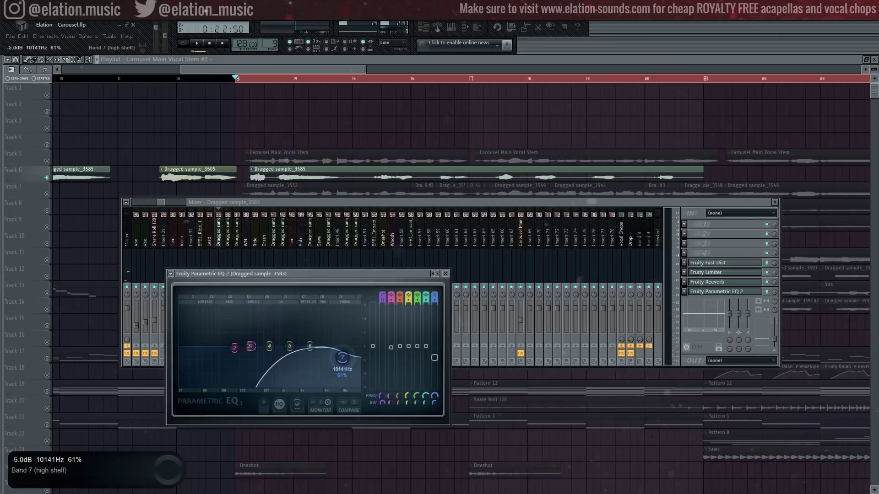
Step: Move the EQ high-shelf band 7 to about 11 kHz and audition through SPITFISH
key("space")
left_click_drag(342, 357, 345, 359)
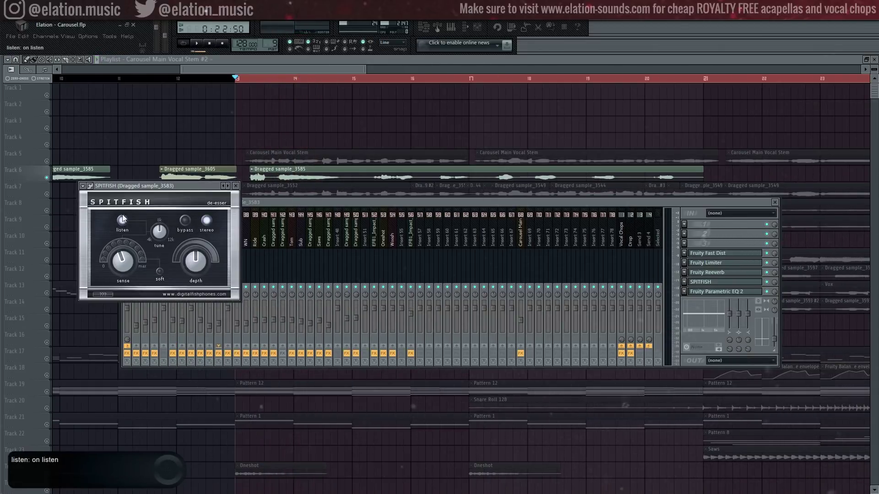
left_click(200, 46)
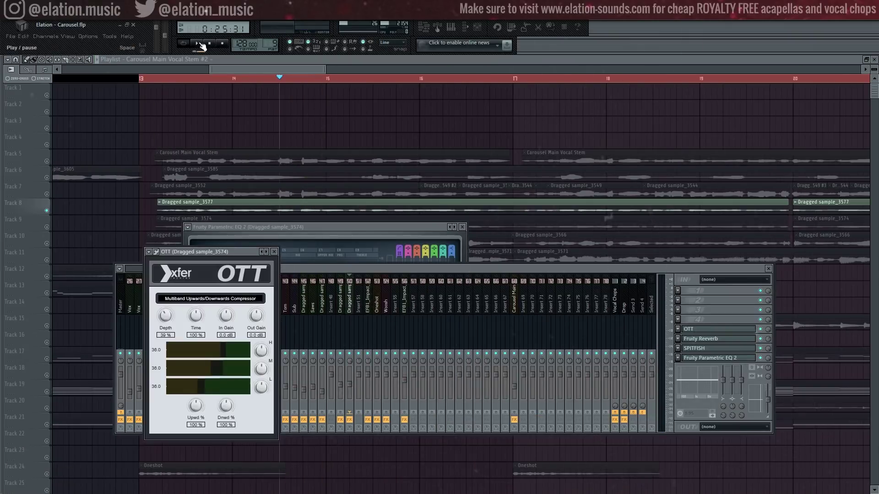
Step: Play and stop Dragged sample_3574 with OTT at 30%, Reeverb, SPITFISH and Parametric EQ 2
left_click(200, 44)
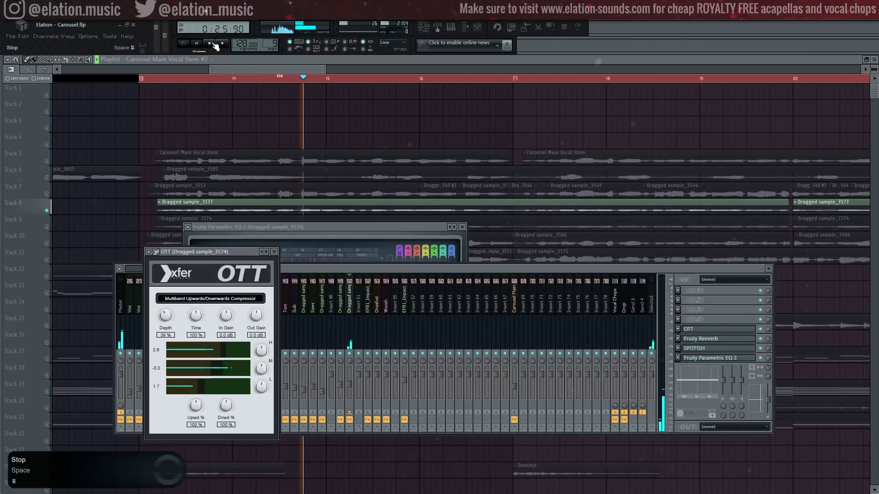
left_click(212, 43)
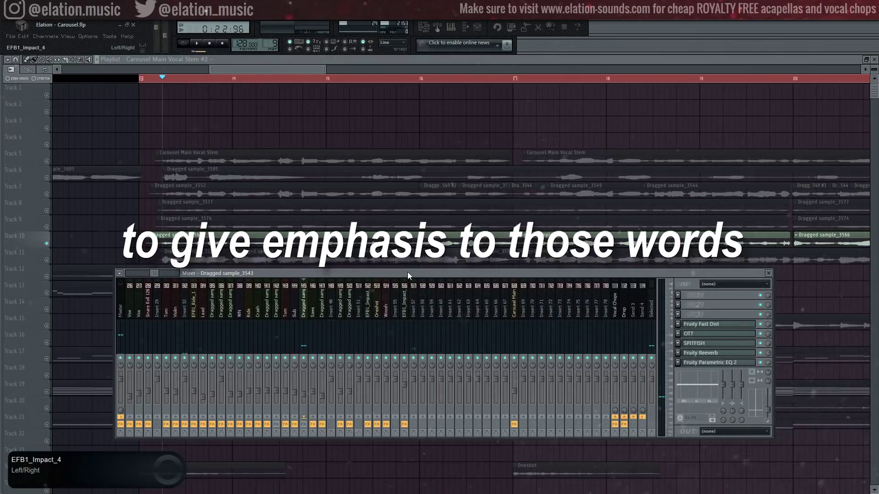
Step: Audition the Dragged sample_3543 harmony through its EQ and reverb, then stop playback
key("space")
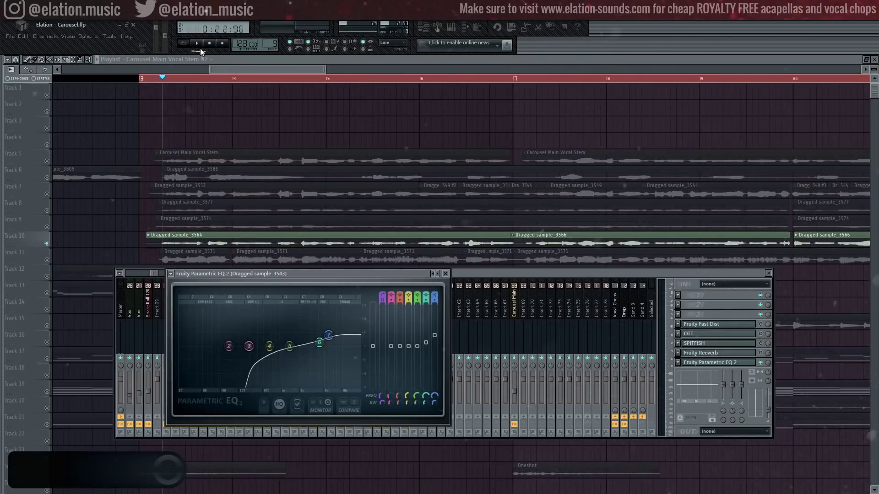
left_click(196, 44)
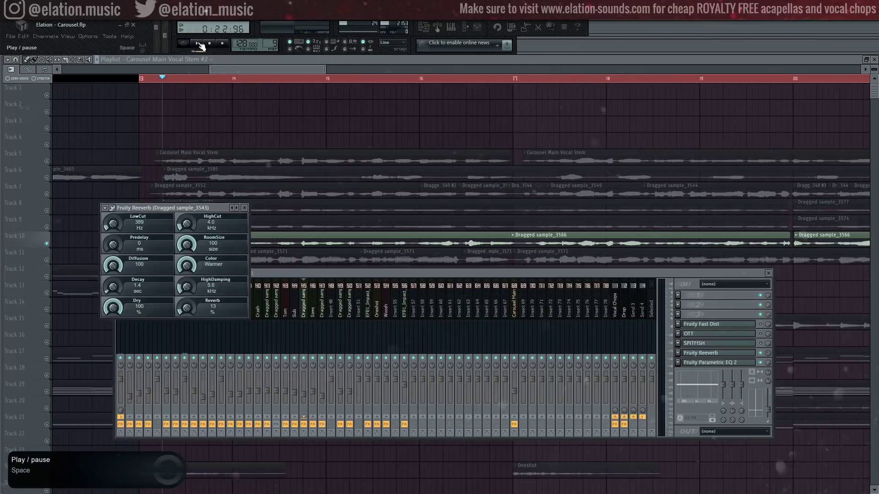
left_click(196, 43)
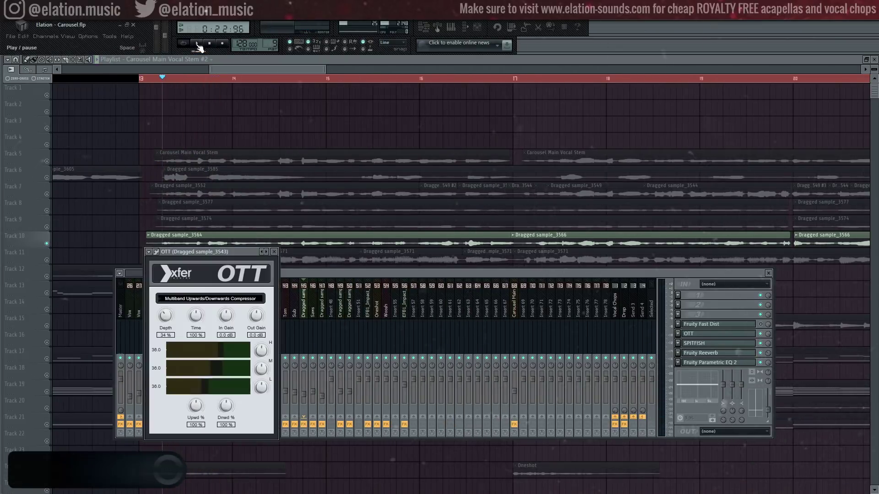
left_click(197, 43)
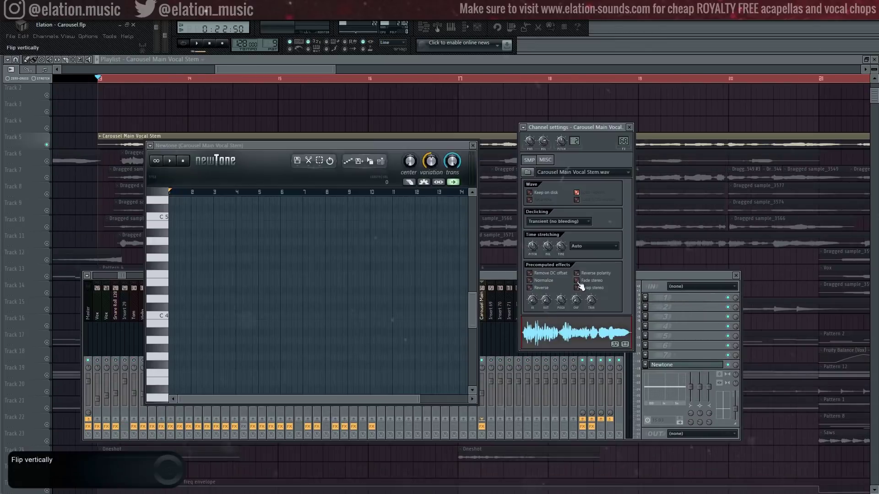
Step: Load the talked sample into Newtone and play it through Fast Dist and Parametric EQ 2
left_click_drag(575, 331, 328, 310)
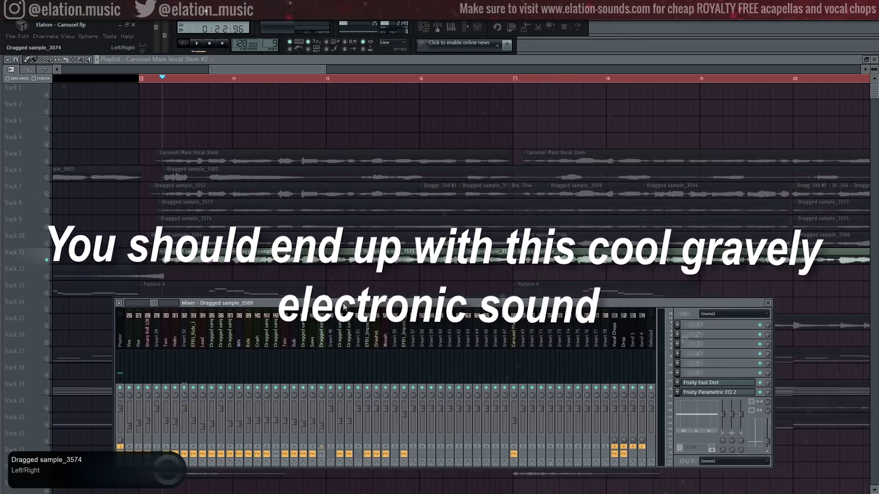
key("space")
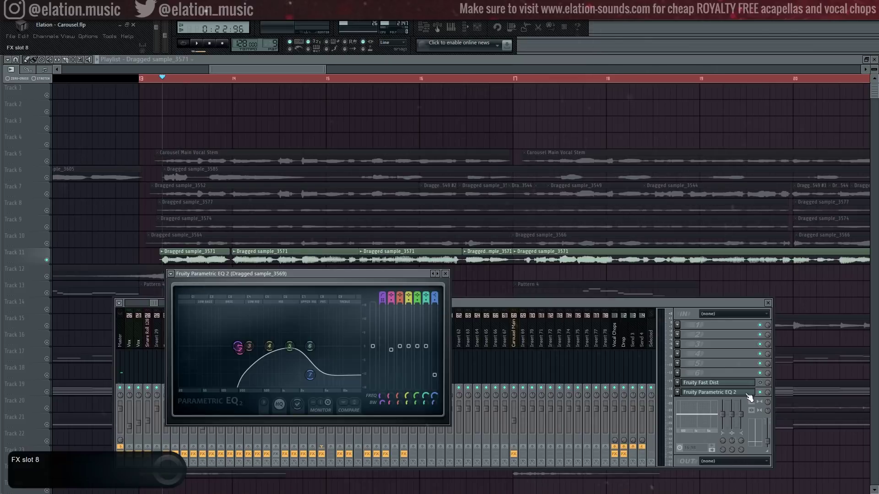
key("space")
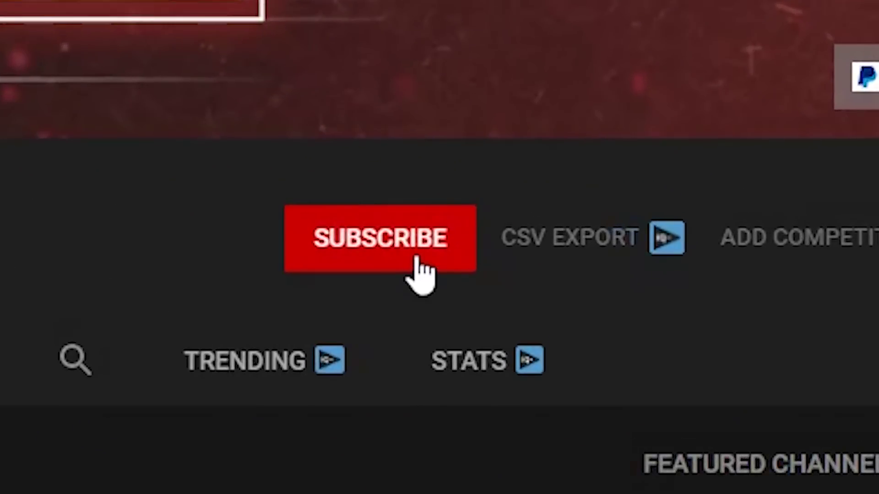
Step: Subscribe to the channel and set its bell notifications to All
left_click(418, 260)
left_click(449, 245)
left_click(496, 321)
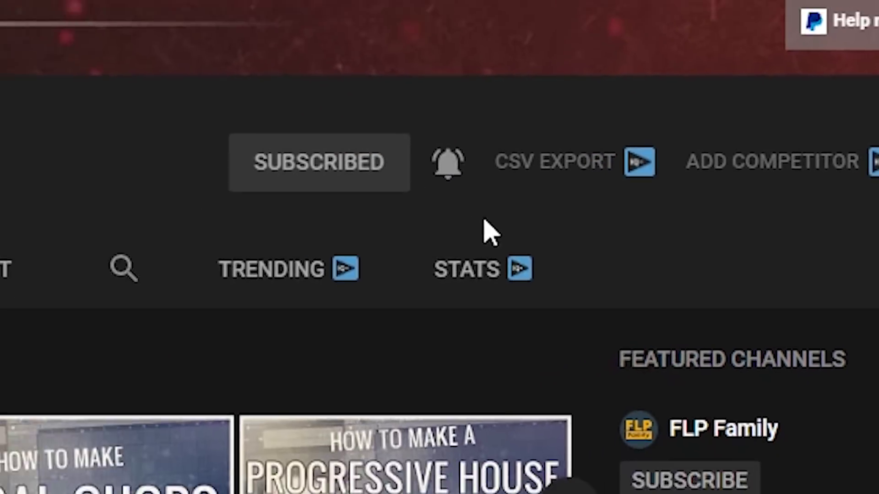